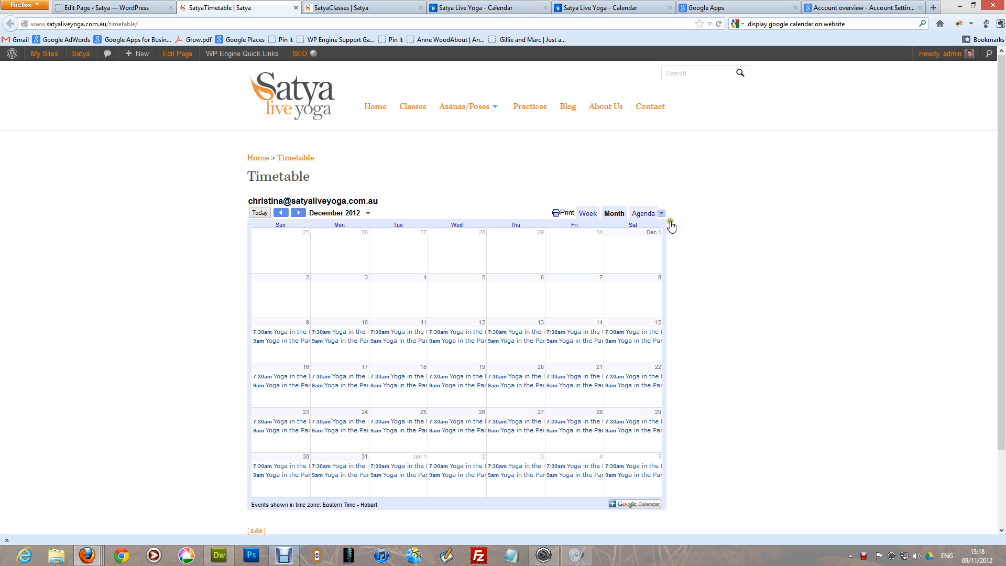
- Switch the embedded Timetable calendar from Month to Week view, showing Dec 16 – 22, 2012
{"action": "left_click", "coordinate": [587, 213]}
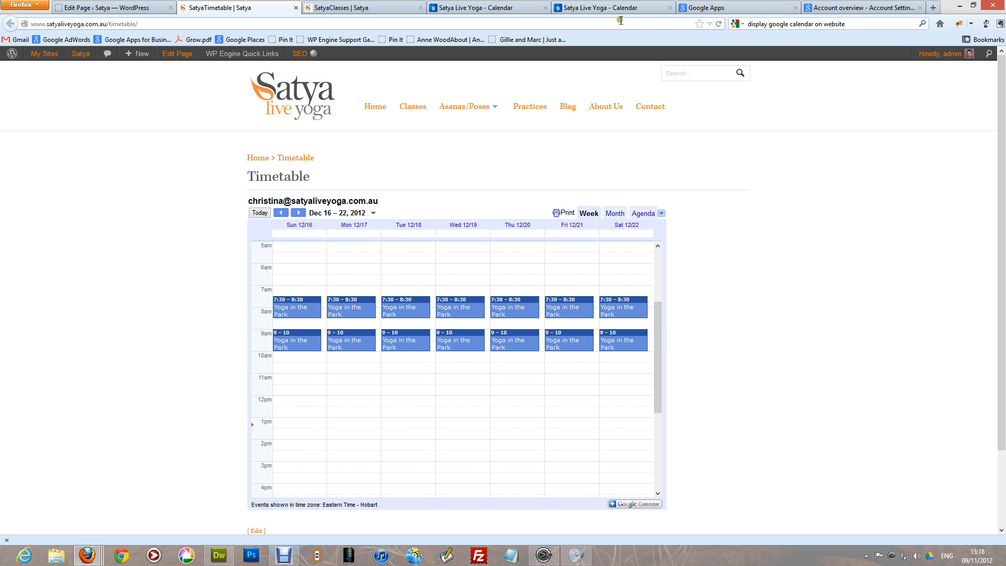
- Create a 6:00–7:00am event on 12/12/2012 and title it Test
{"action": "left_click", "coordinate": [586, 10]}
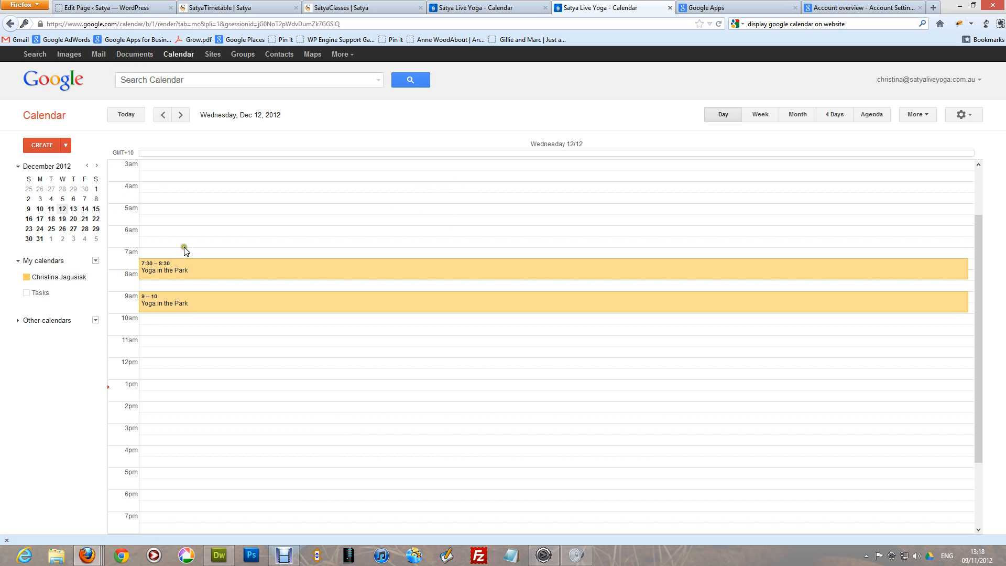
{"action": "left_click", "coordinate": [209, 230]}
{"action": "left_click", "coordinate": [210, 230]}
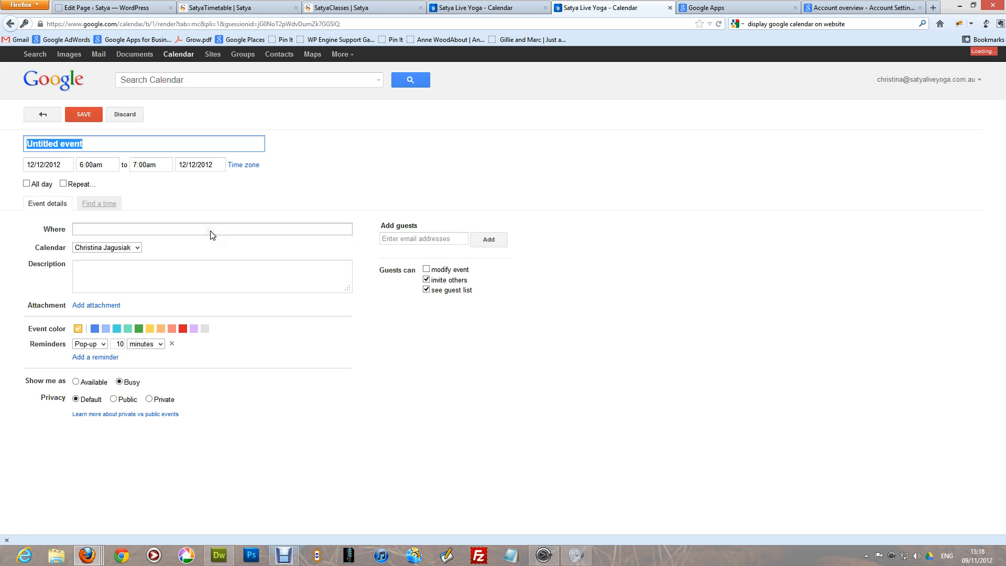
{"action": "left_click", "coordinate": [92, 141]}
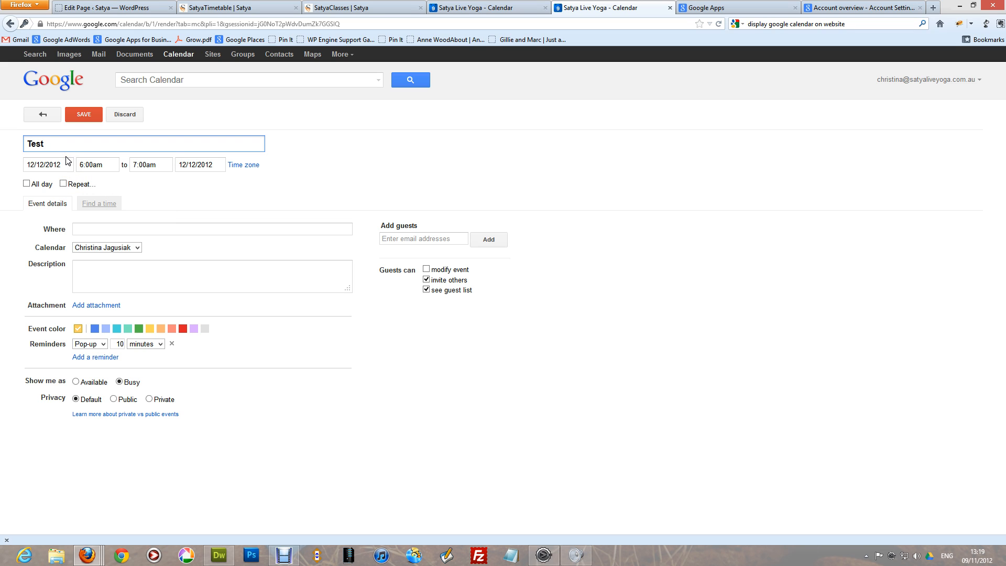
- Try a Daily repeat, cancel it to keep the event non-repeating, and move to the description
{"action": "left_click", "coordinate": [63, 184]}
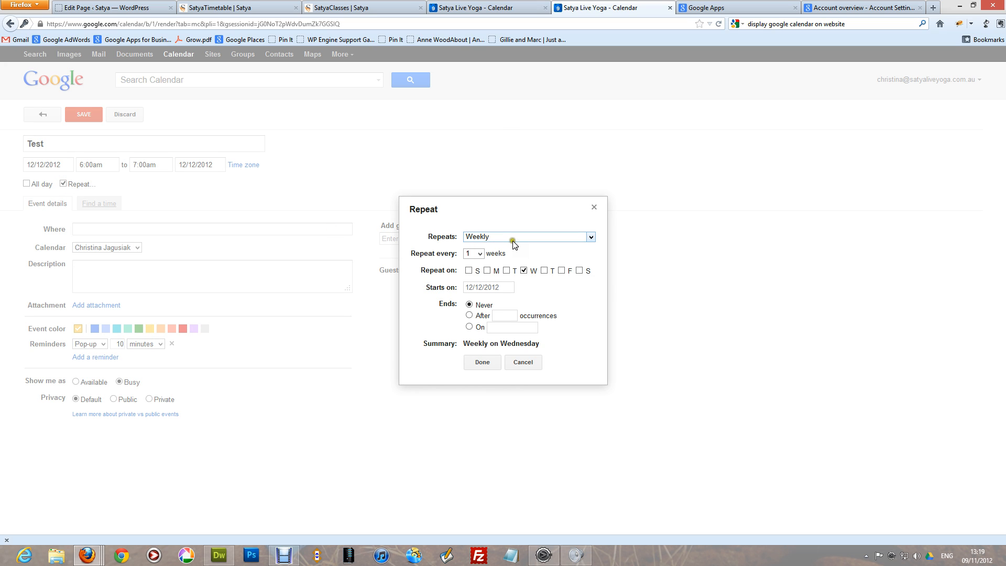
{"action": "left_click", "coordinate": [492, 237]}
{"action": "left_click", "coordinate": [495, 247]}
{"action": "left_click", "coordinate": [496, 239]}
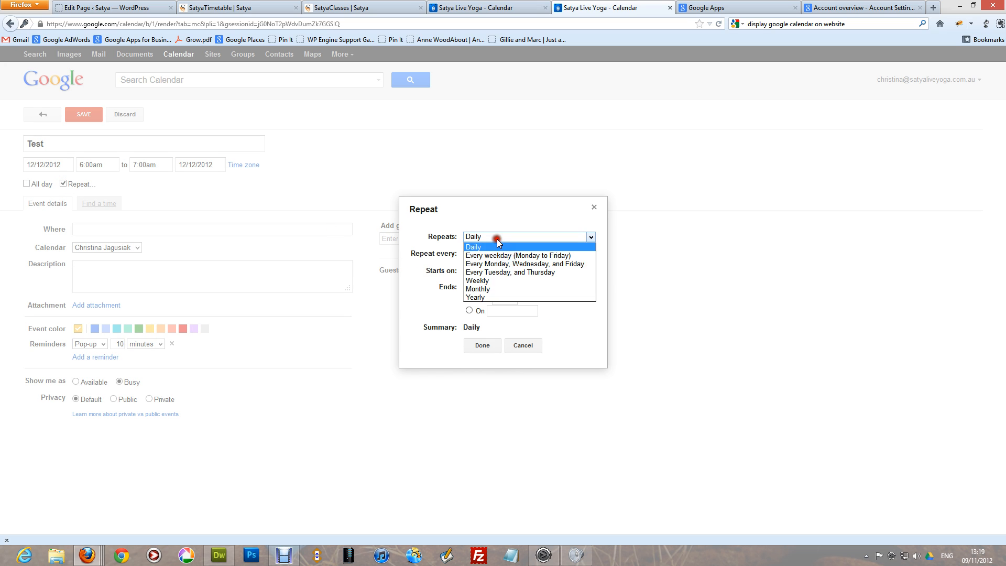
{"action": "left_click", "coordinate": [497, 247]}
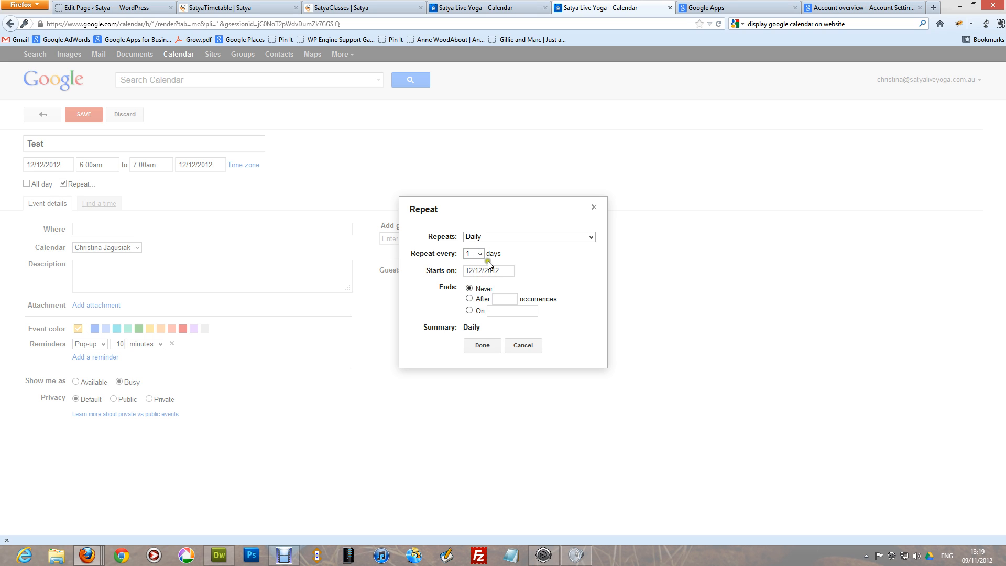
{"action": "left_click", "coordinate": [527, 341]}
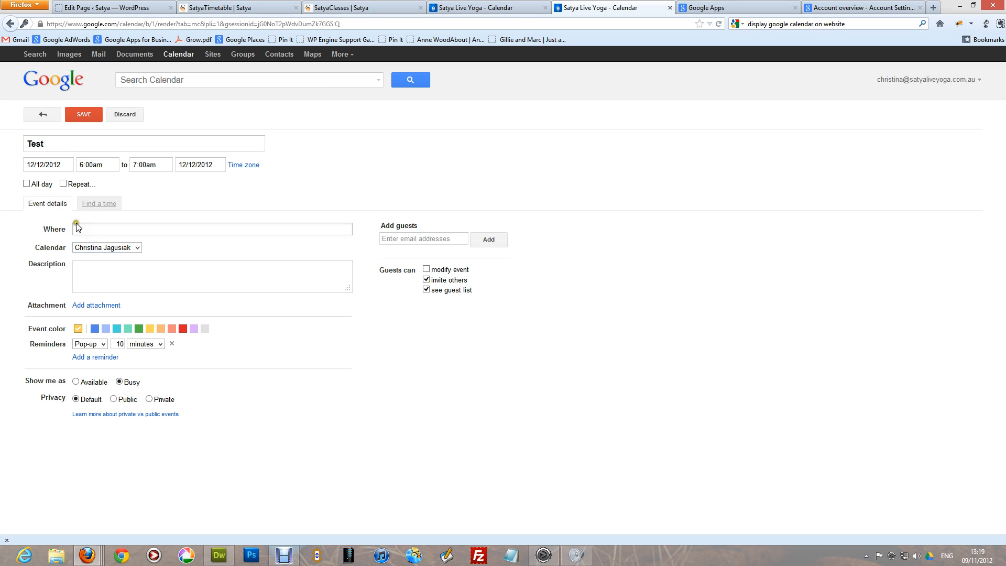
{"action": "left_click", "coordinate": [118, 277]}
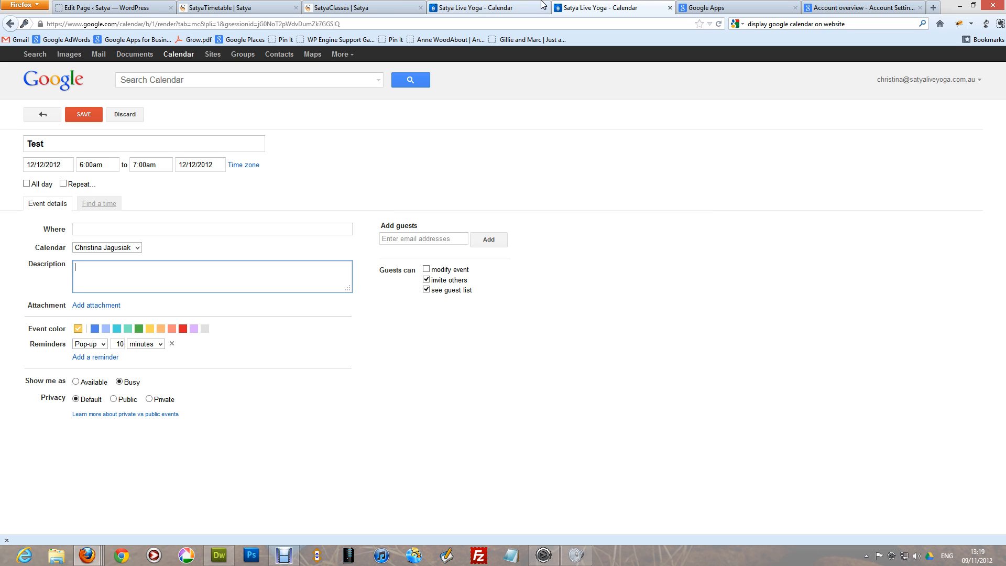
- Bring up the Google Apps admin console's Calendar settings page, leaving Test unsaved
{"action": "left_click", "coordinate": [741, 9]}
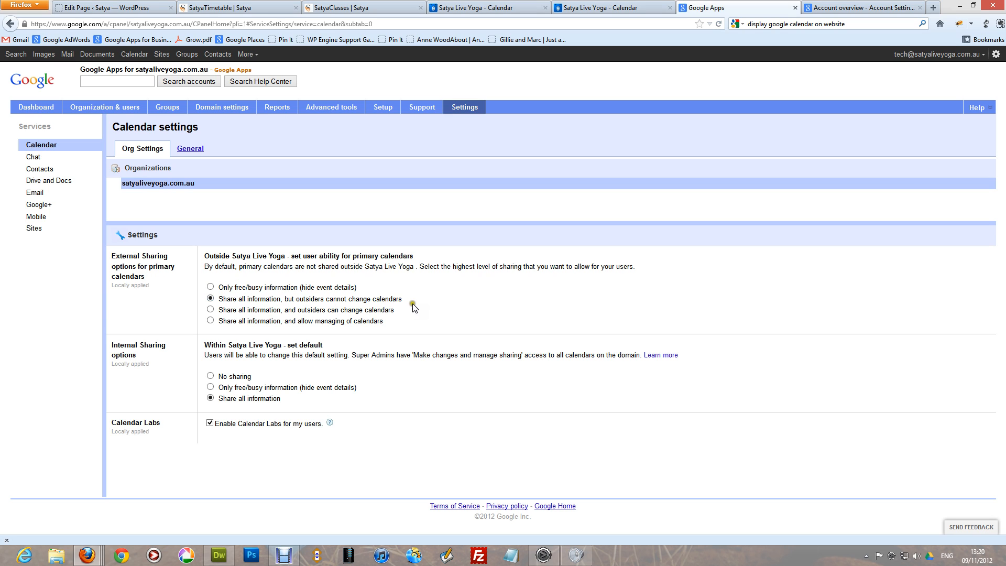
- Return to the calendar, leave the Test event page and discard it to reach the Dec 12 day view
{"action": "left_click", "coordinate": [384, 169]}
{"action": "left_click", "coordinate": [574, 8]}
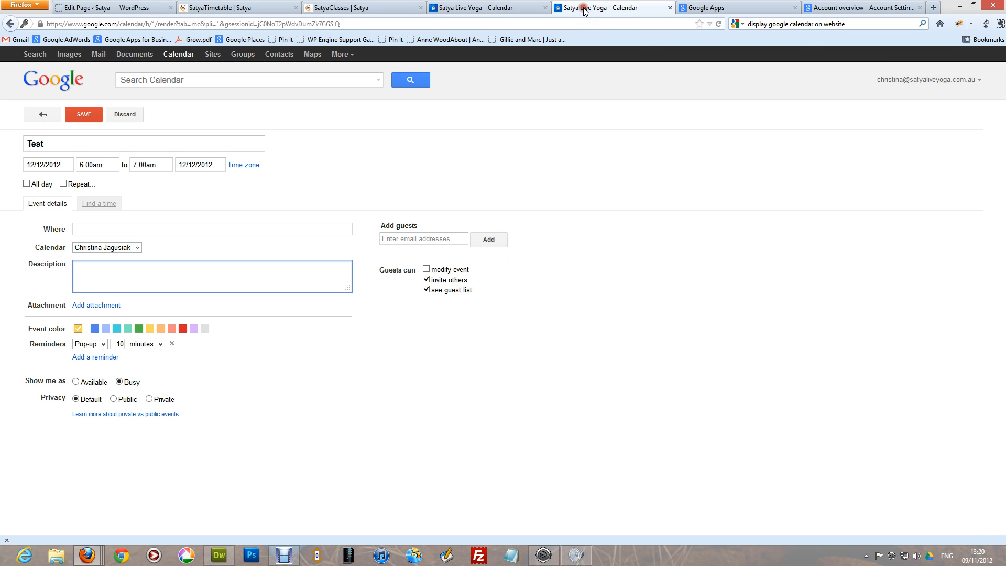
{"action": "left_click", "coordinate": [56, 122]}
{"action": "left_click", "coordinate": [469, 308]}
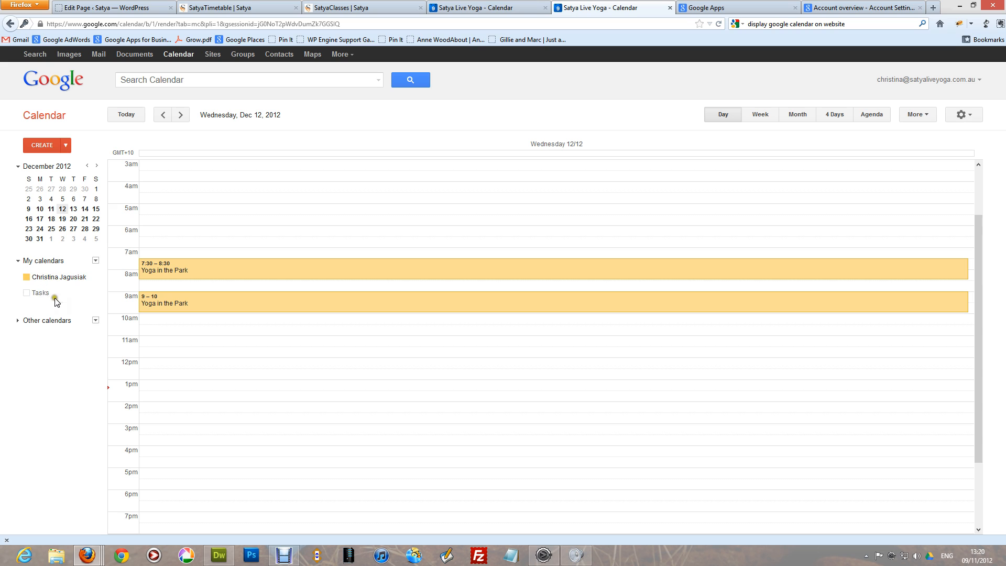
{"action": "mouse_move", "coordinate": [95, 278]}
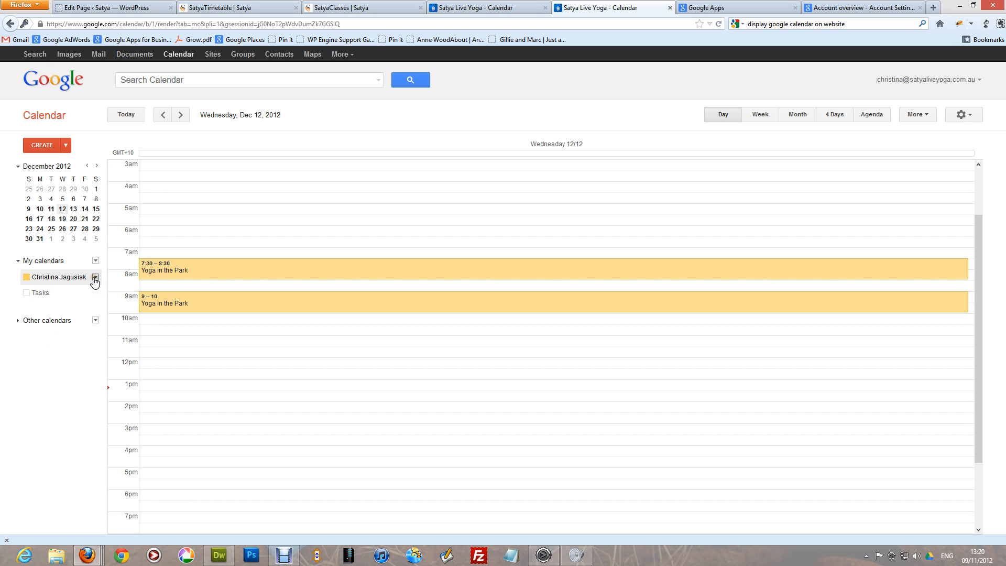
- Share the main calendar publicly with all event details visible, save, then reopen its sharing settings
{"action": "left_click", "coordinate": [94, 279]}
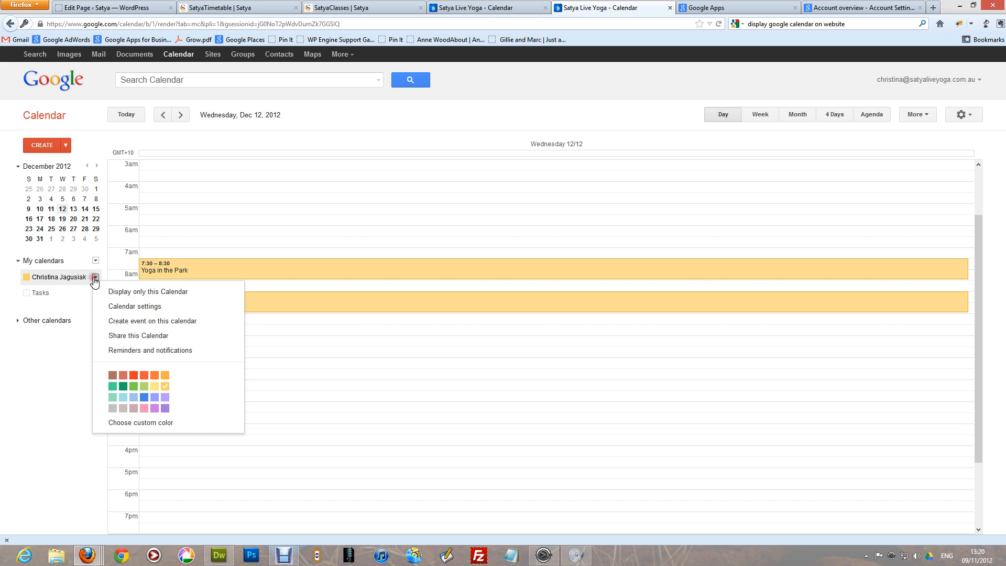
{"action": "left_click", "coordinate": [113, 338]}
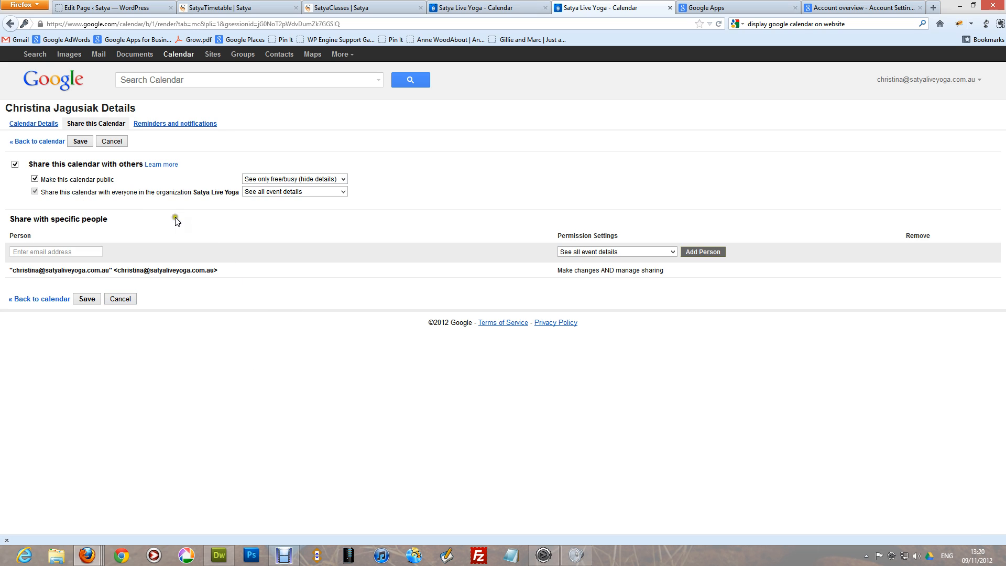
{"action": "left_click", "coordinate": [289, 182]}
{"action": "left_click", "coordinate": [292, 190]}
{"action": "left_click", "coordinate": [88, 299]}
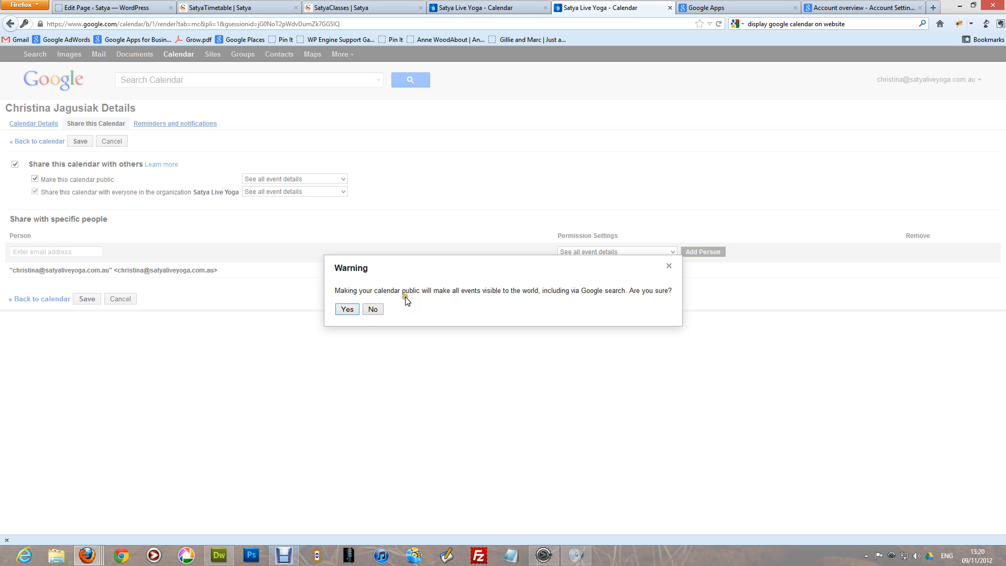
{"action": "left_click", "coordinate": [347, 309]}
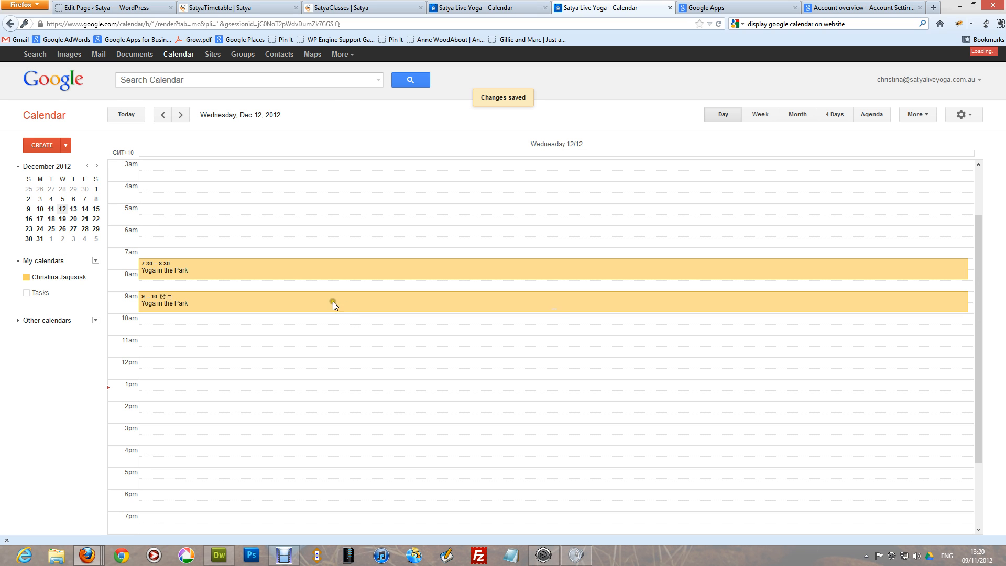
{"action": "left_click", "coordinate": [95, 277]}
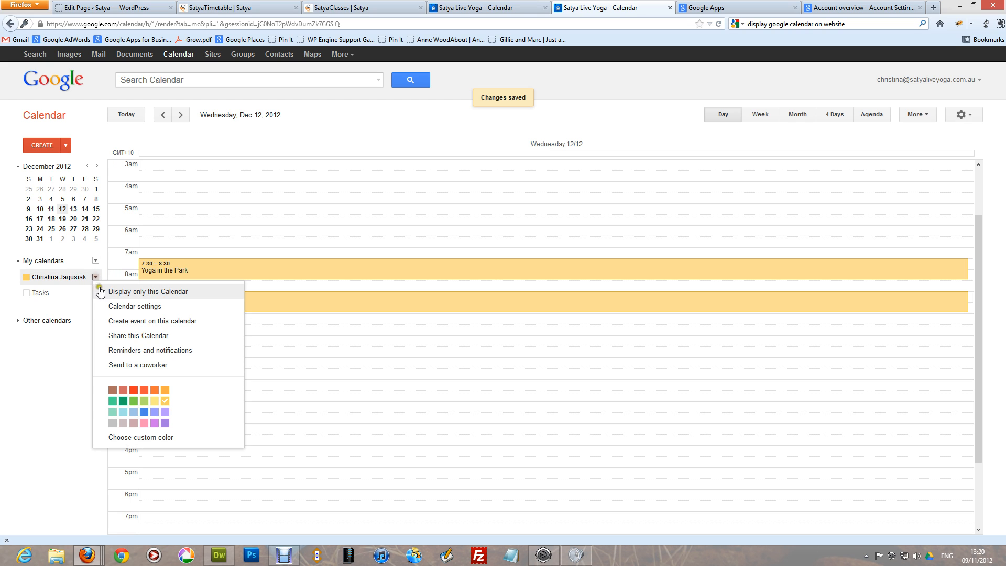
{"action": "left_click", "coordinate": [139, 335]}
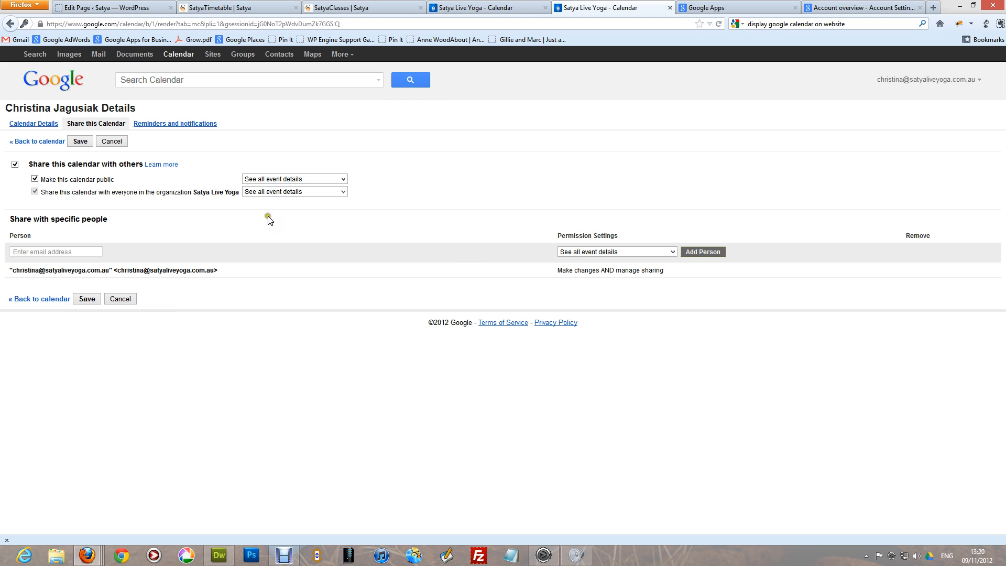
- In Calendar Details, retype the calendar name starting with 'Sat' and visit the description and location fields
{"action": "left_click", "coordinate": [47, 126]}
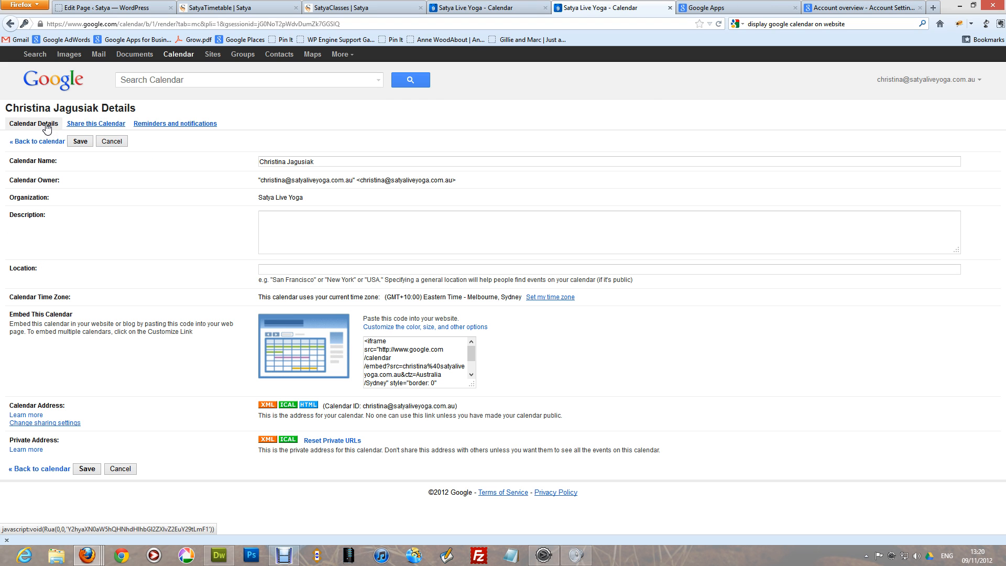
{"action": "left_click", "coordinate": [318, 167]}
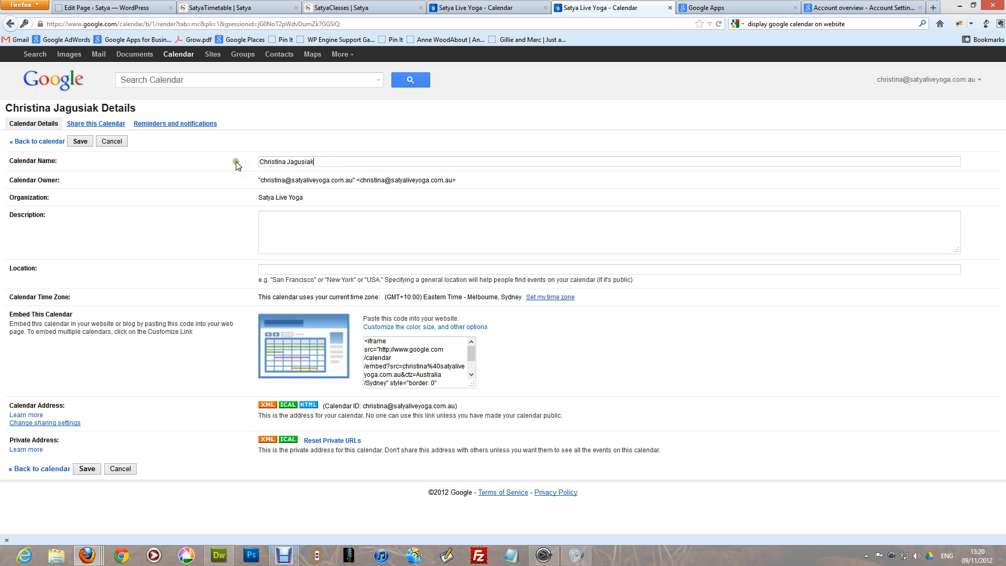
{"action": "left_click_drag", "start_coordinate": [322, 160], "coordinate": [245, 161]}
{"action": "type", "text": "Satya Live Yoga"}
{"action": "left_click", "coordinate": [262, 217]}
{"action": "left_click", "coordinate": [300, 267]}
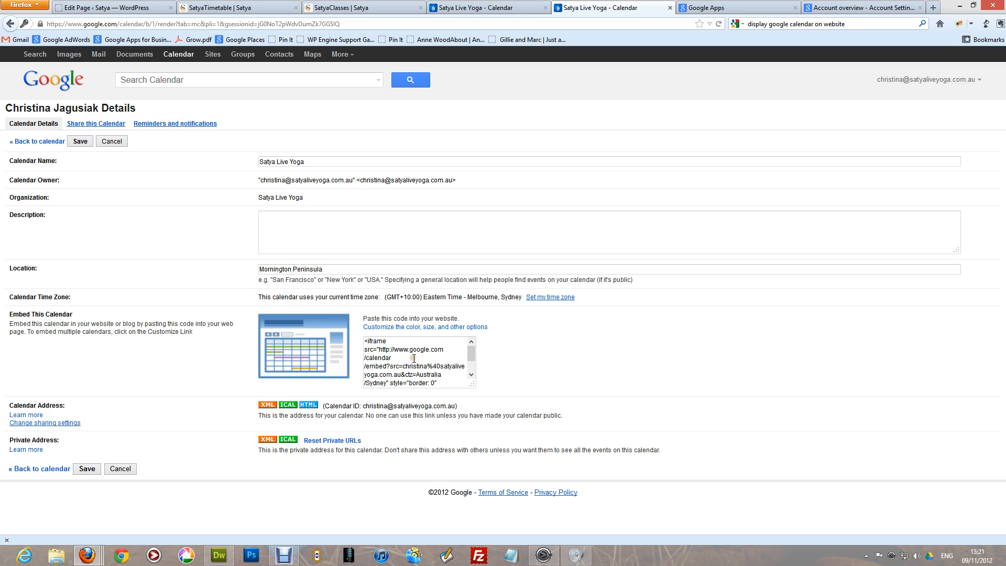
- Look at the embed customization options, then select and copy the full embed code and return to WordPress
{"action": "left_click", "coordinate": [398, 328]}
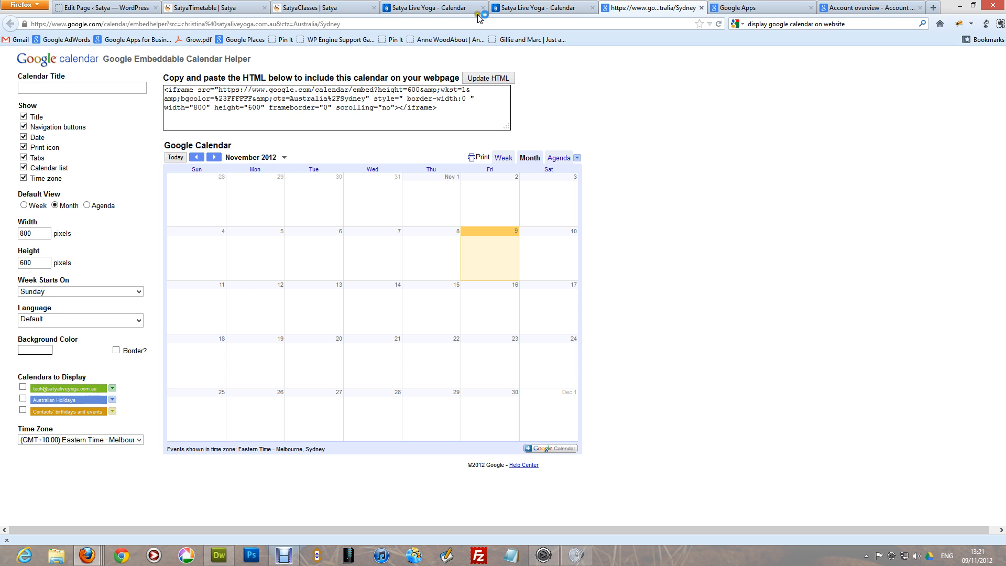
{"action": "left_click", "coordinate": [506, 12]}
{"action": "left_click", "coordinate": [404, 375]}
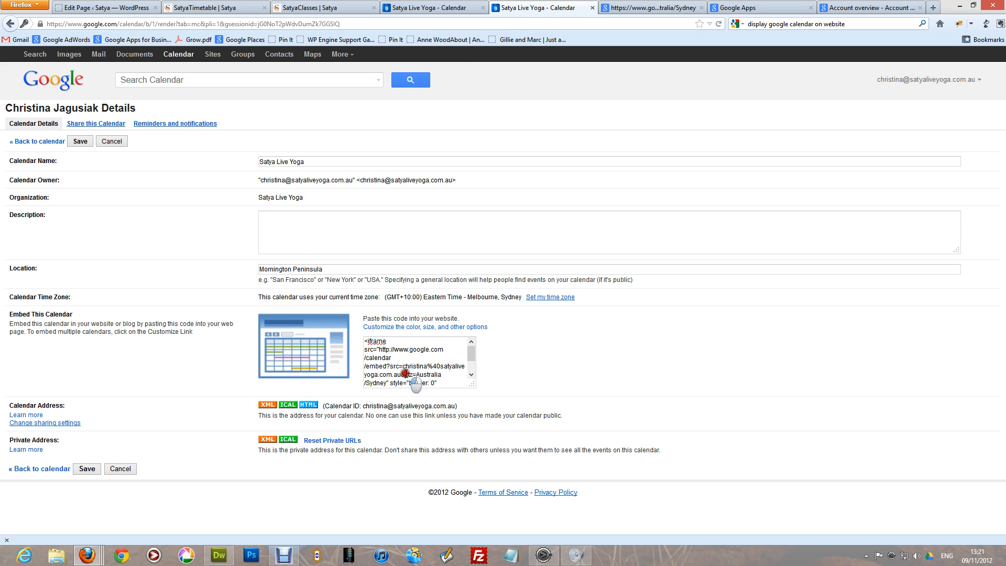
{"action": "key", "text": "ctrl+a"}
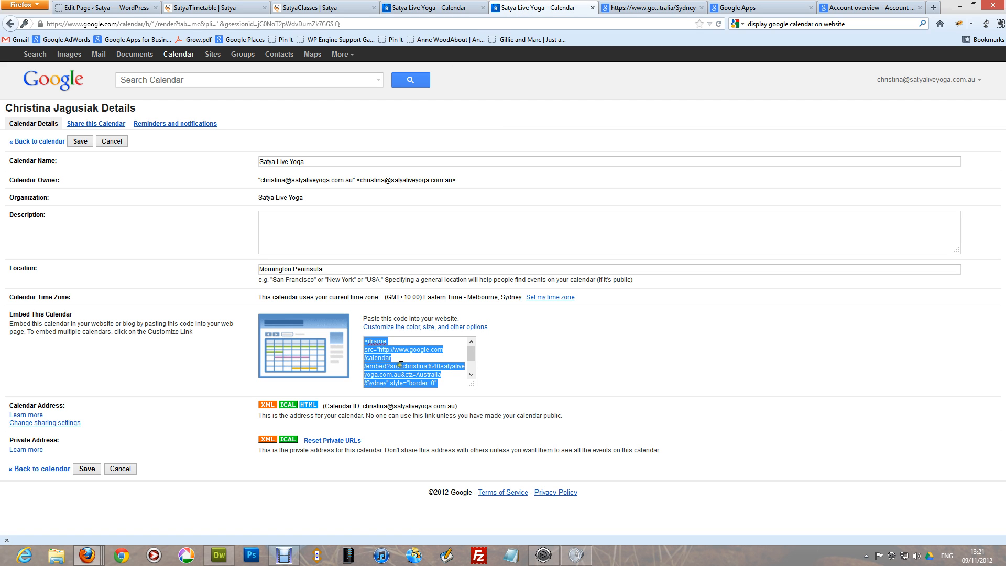
{"action": "left_click", "coordinate": [124, 7]}
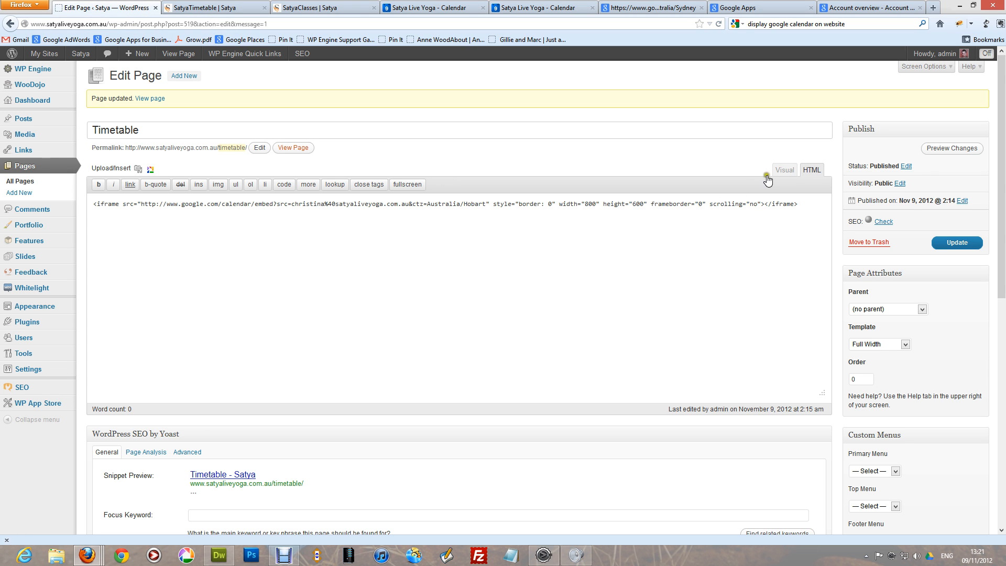
- In the page's HTML, replace the old Hobart calendar iframe with the pasted Sydney embed code
{"action": "left_click", "coordinate": [784, 170]}
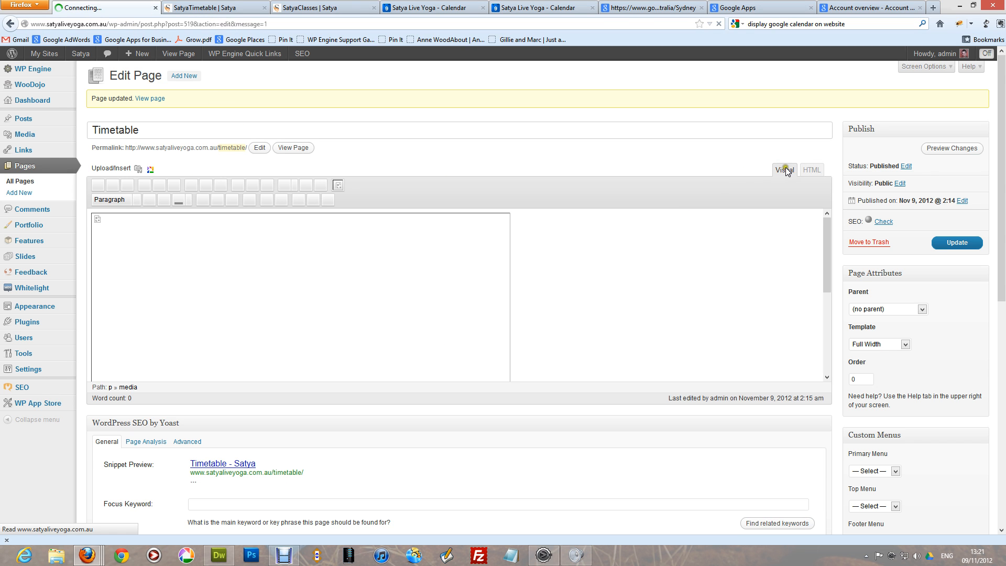
{"action": "left_click", "coordinate": [812, 169]}
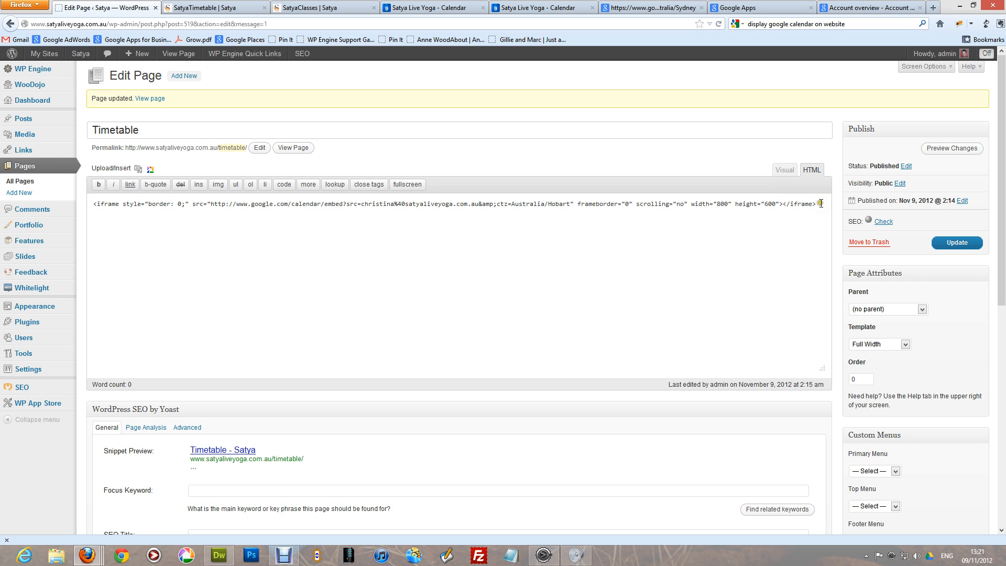
{"action": "left_click_drag", "start_coordinate": [820, 203], "coordinate": [77, 217]}
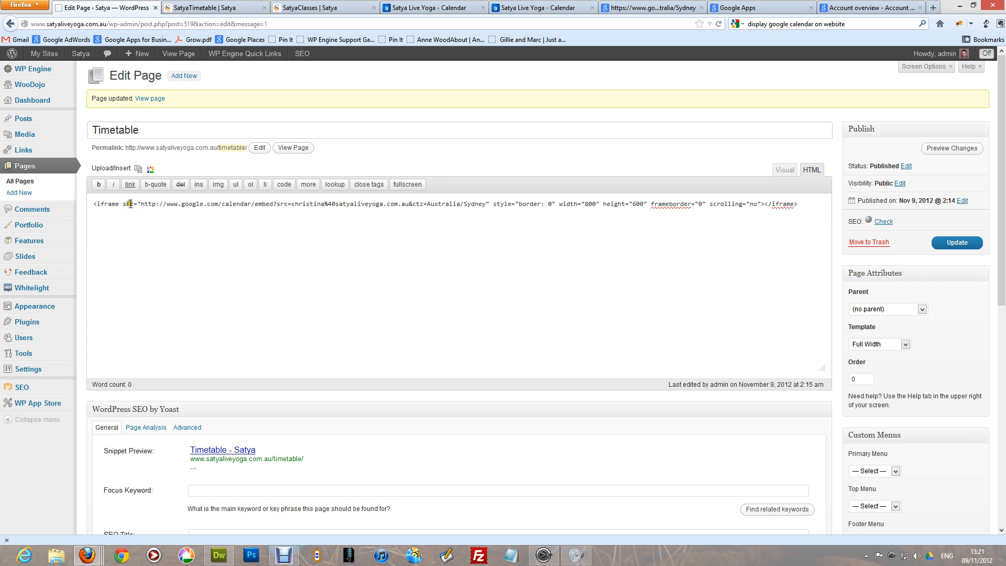
- Change the embed width to 900 and height to 680, update the page and view it live
{"action": "left_click_drag", "start_coordinate": [140, 204], "coordinate": [559, 203]}
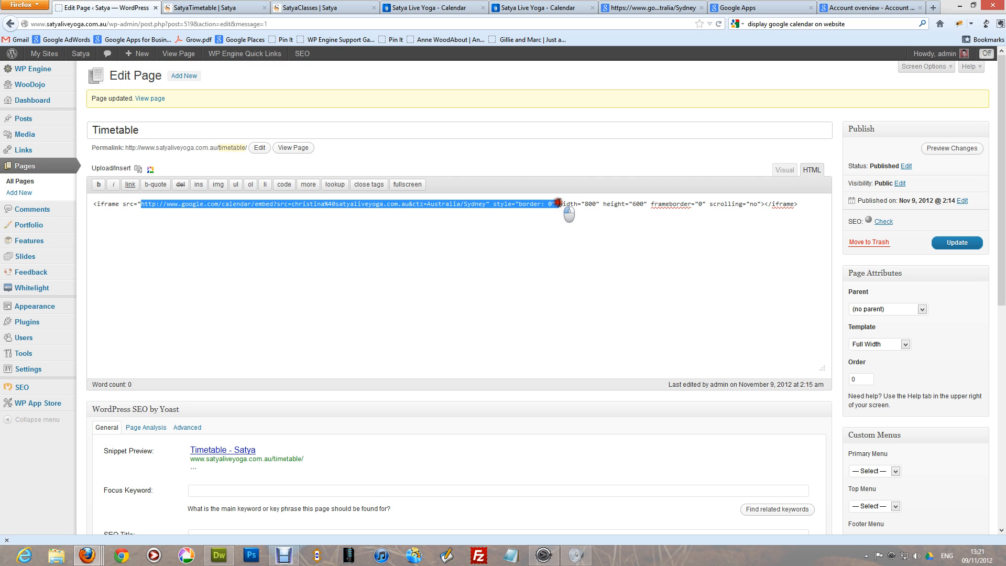
{"action": "double_click", "coordinate": [590, 204]}
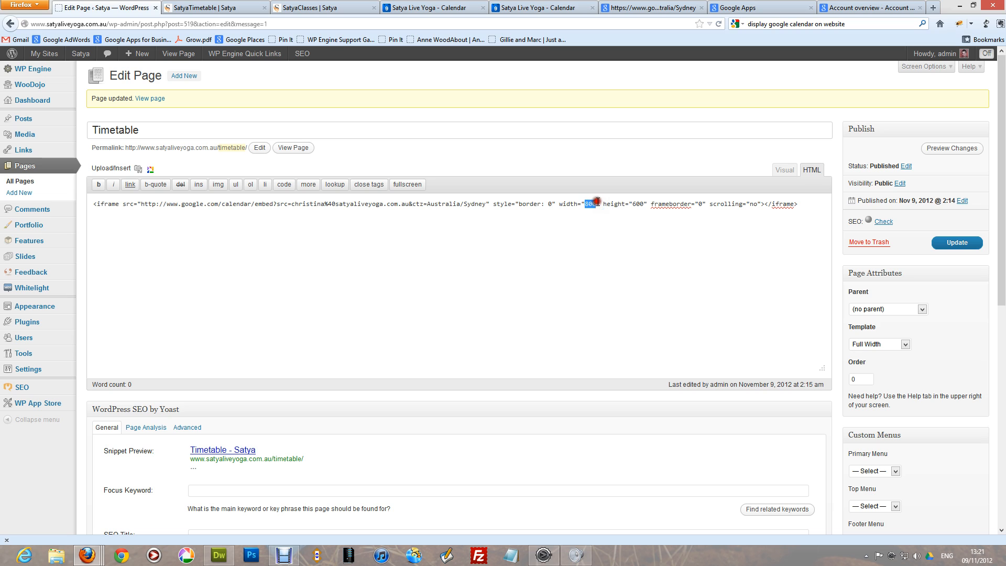
{"action": "left_click_drag", "start_coordinate": [633, 203], "coordinate": [642, 203]}
{"action": "left_click", "coordinate": [589, 204]}
{"action": "left_click", "coordinate": [599, 204]}
{"action": "left_click_drag", "start_coordinate": [589, 208], "coordinate": [582, 208]}
{"action": "left_click_drag", "start_coordinate": [633, 205], "coordinate": [638, 205]}
{"action": "left_click", "coordinate": [958, 244]}
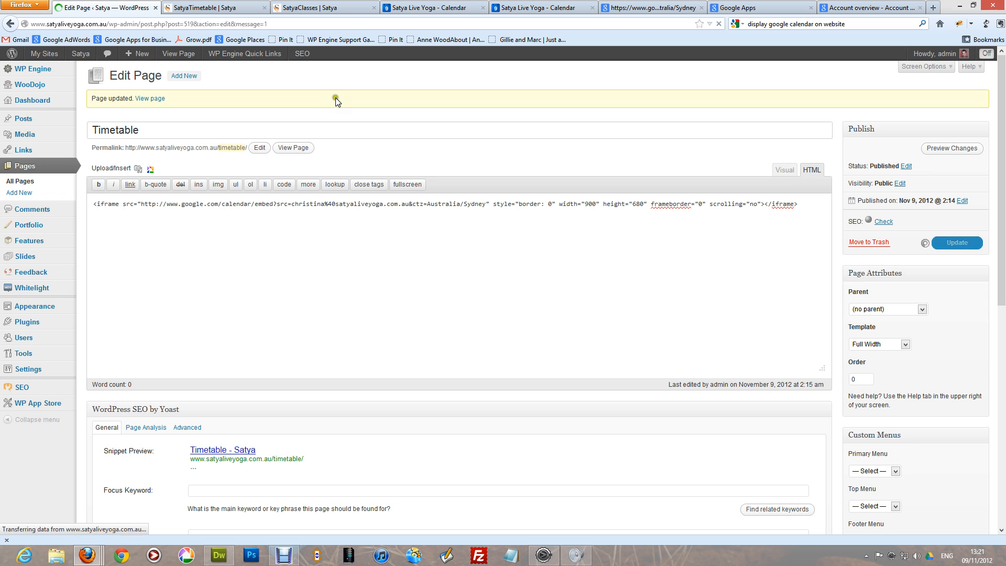
{"action": "left_click", "coordinate": [331, 9]}
- Reload the live Timetable page and jump to the week of 19 December 2012 in Week view
{"action": "left_click", "coordinate": [236, 7]}
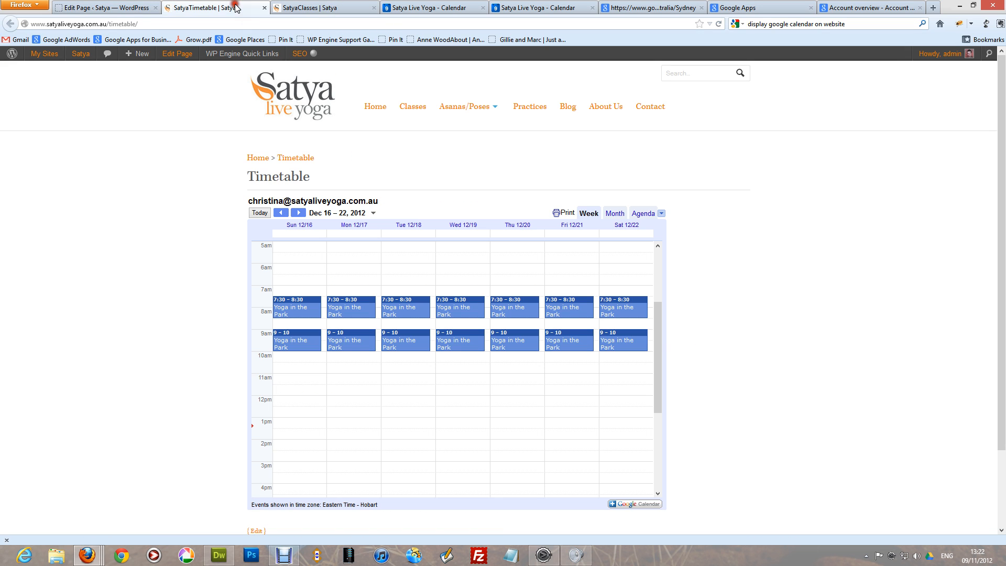
{"action": "key", "text": "F5"}
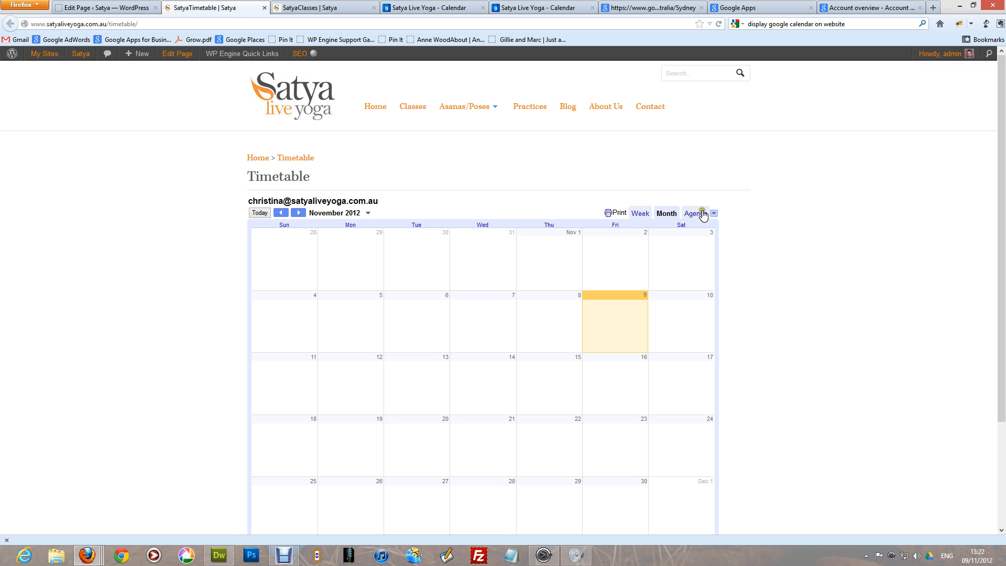
{"action": "left_click", "coordinate": [368, 213]}
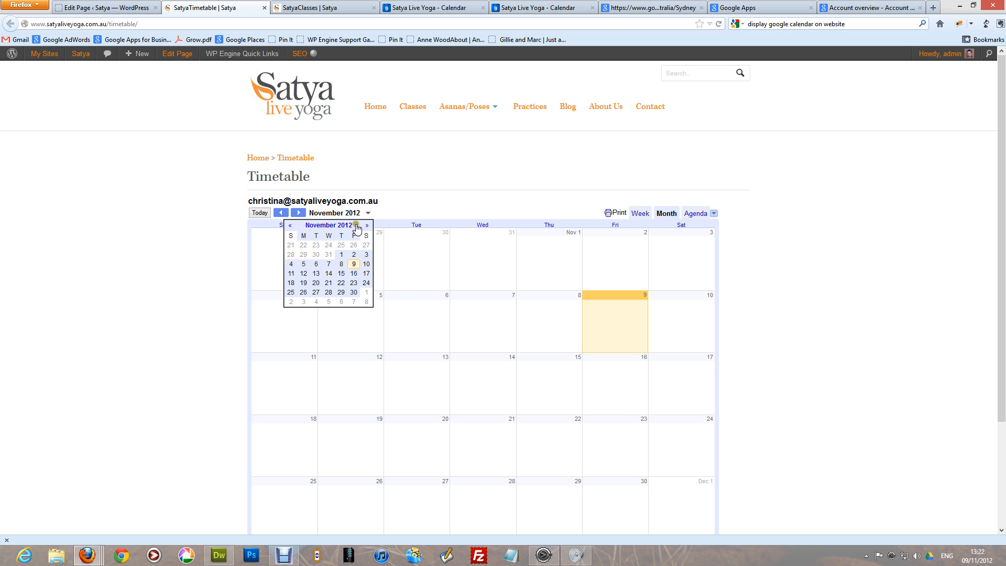
{"action": "left_click", "coordinate": [367, 224]}
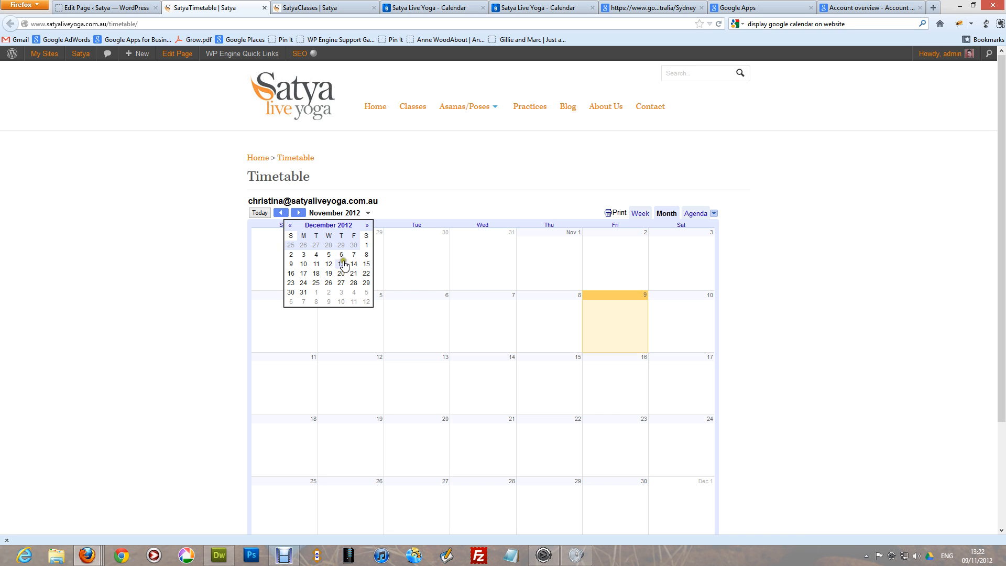
{"action": "left_click", "coordinate": [329, 273]}
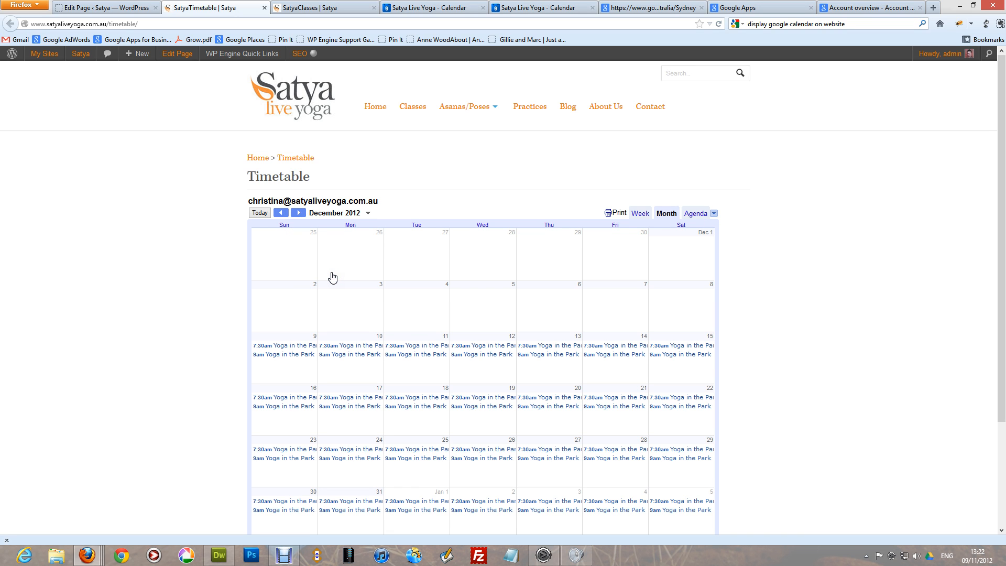
{"action": "left_click", "coordinate": [641, 214]}
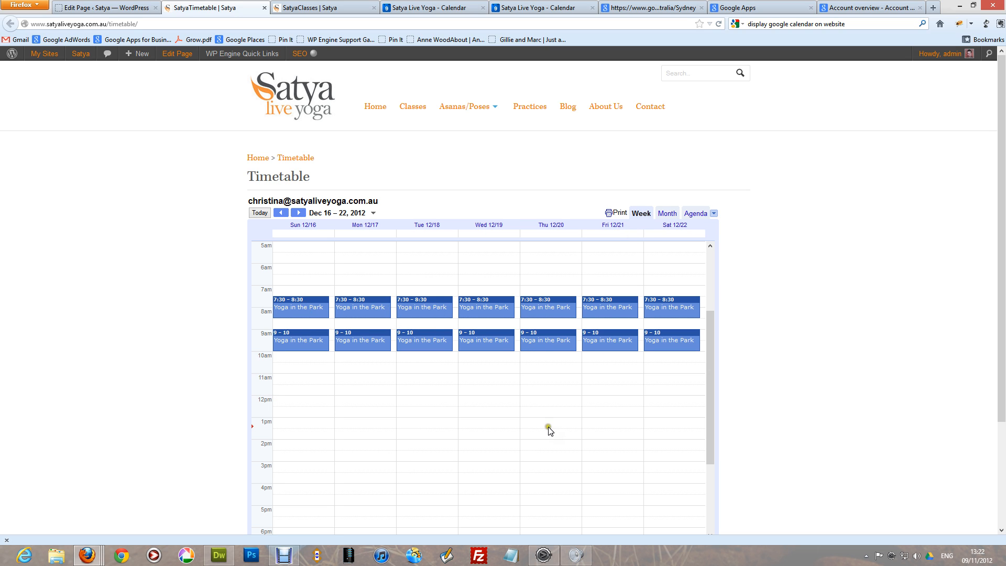
- Open and close Sunday's 9am Yoga in the Park details, then switch to the Filmstrip app
{"action": "scroll", "coordinate": [539, 409], "scroll_direction": "down", "scroll_amount": 2}
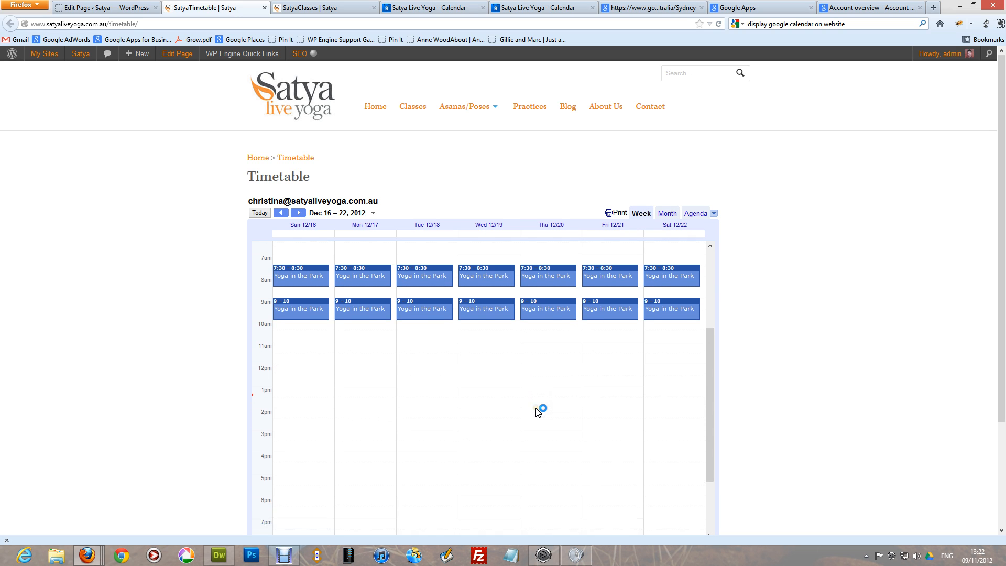
{"action": "left_click", "coordinate": [309, 295]}
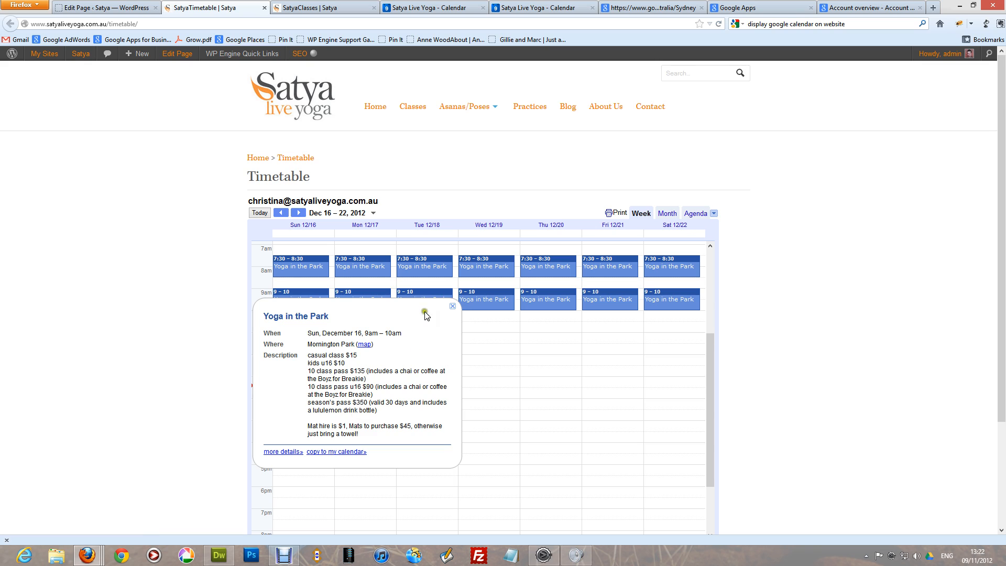
{"action": "left_click", "coordinate": [452, 306]}
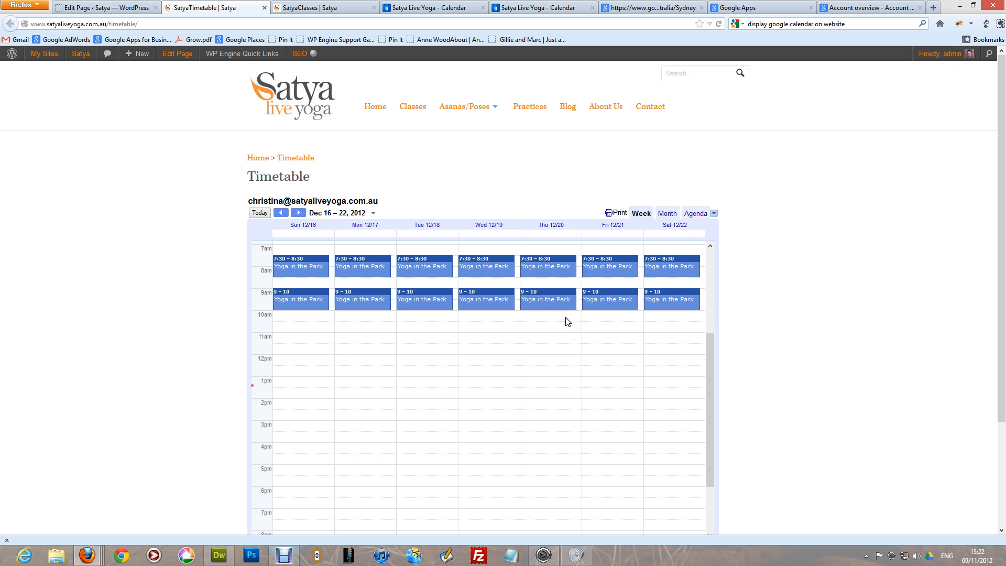
{"action": "key", "text": "alt"}
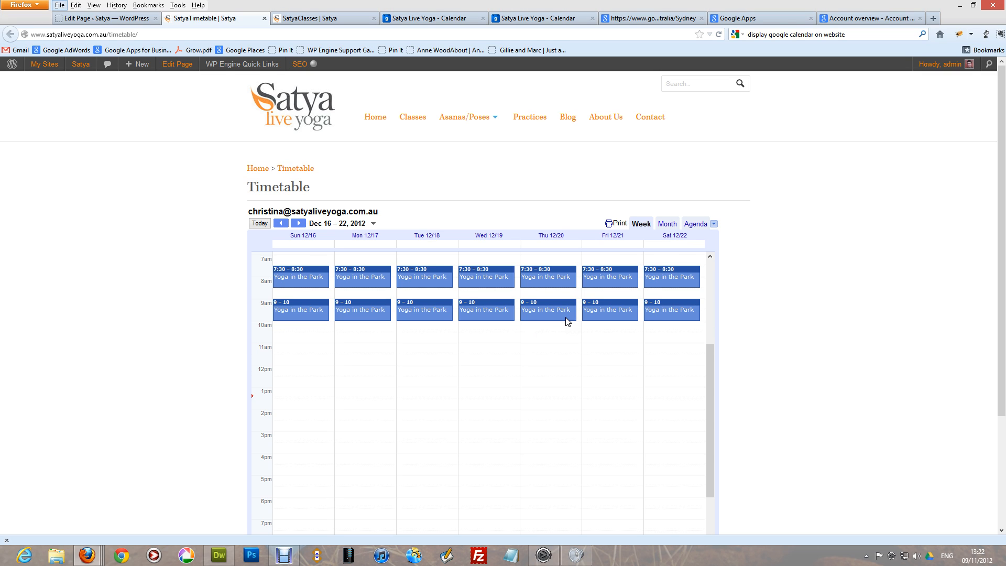
{"action": "left_click", "coordinate": [283, 554]}
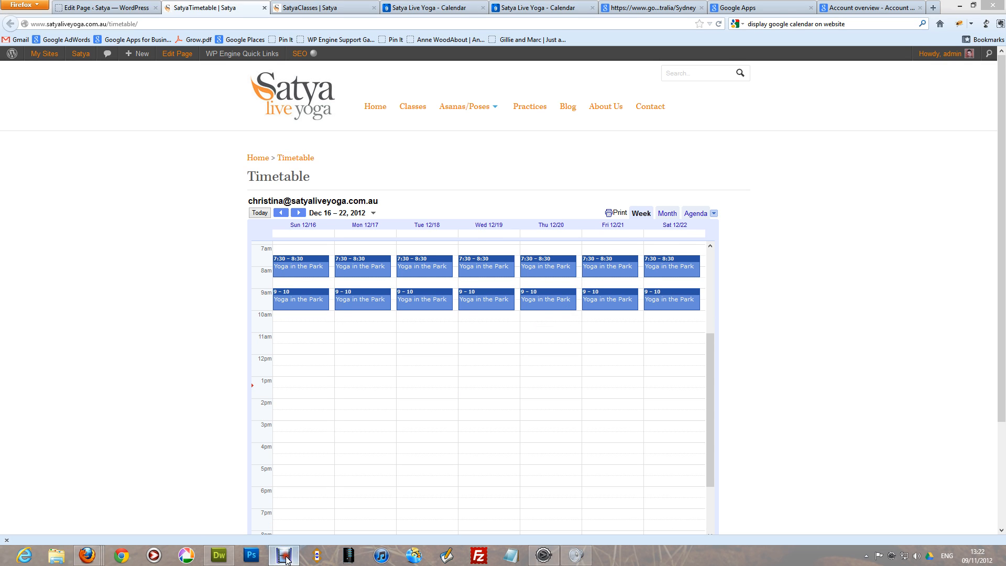